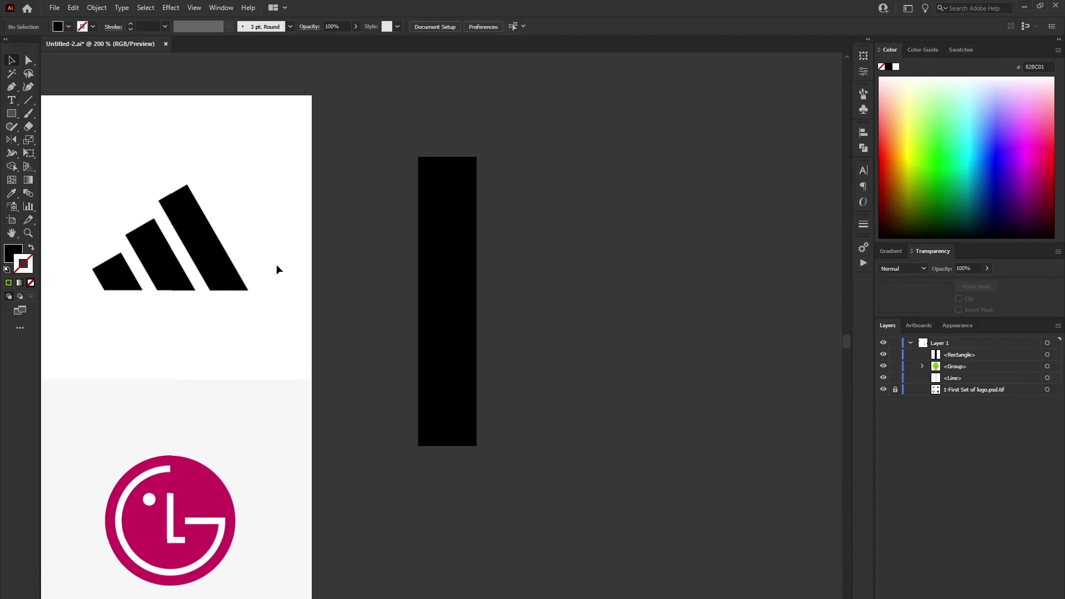
# Try copying the black bar twice alongside itself, keeping equal gaps of about 32 px between the bars
pyautogui.moveTo(431, 276); pyautogui.dragTo(512, 271)
pyautogui.hotkey('ctrl', 'd')
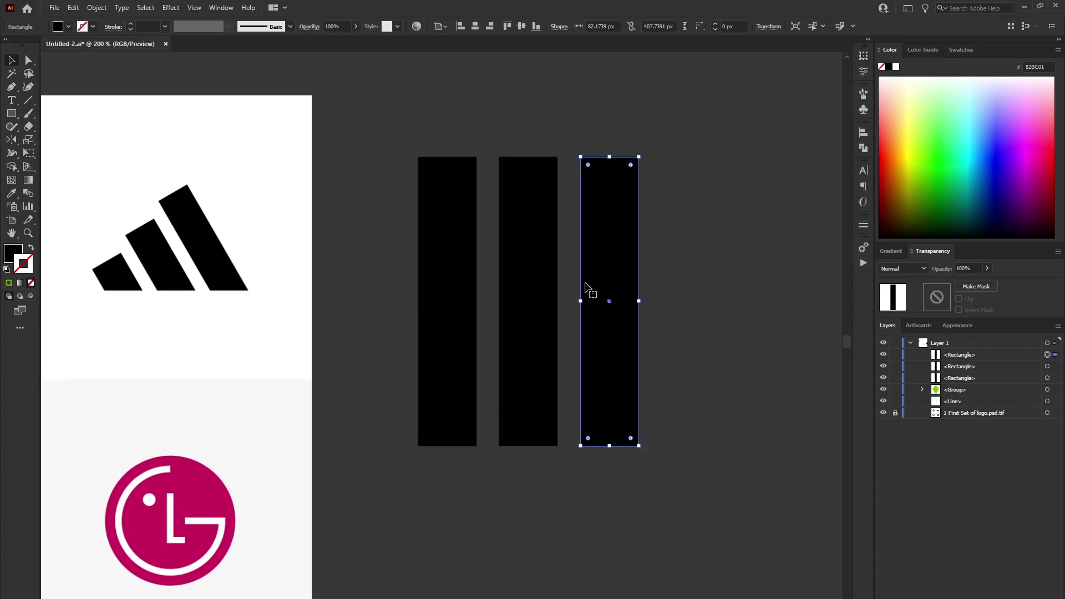
pyautogui.press('Delete')
pyautogui.moveTo(518, 284); pyautogui.dragTo(601, 285)
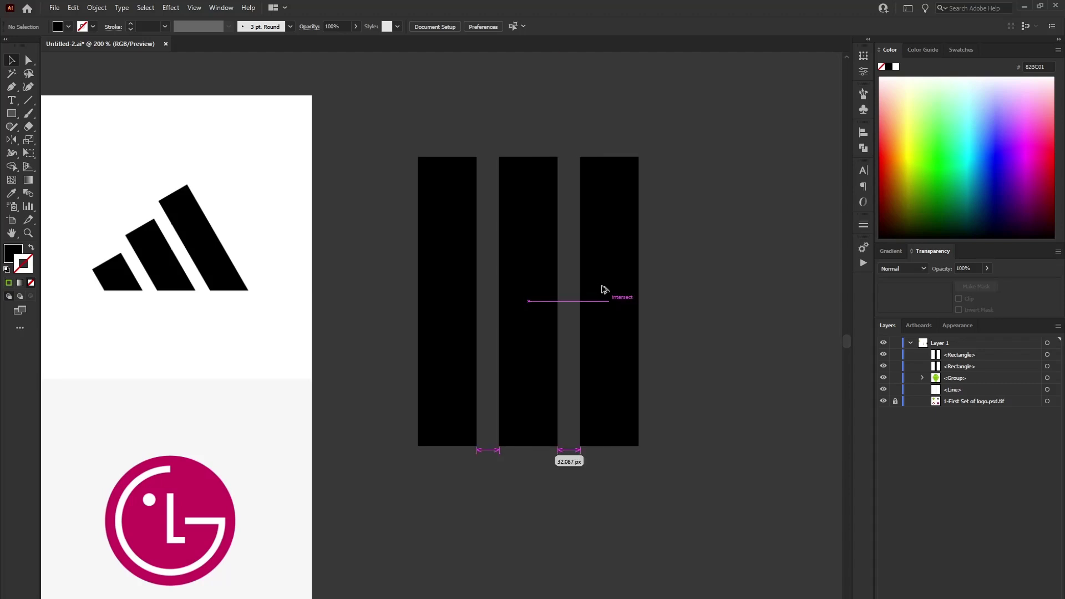
pyautogui.moveTo(605, 290); pyautogui.dragTo(606, 289)
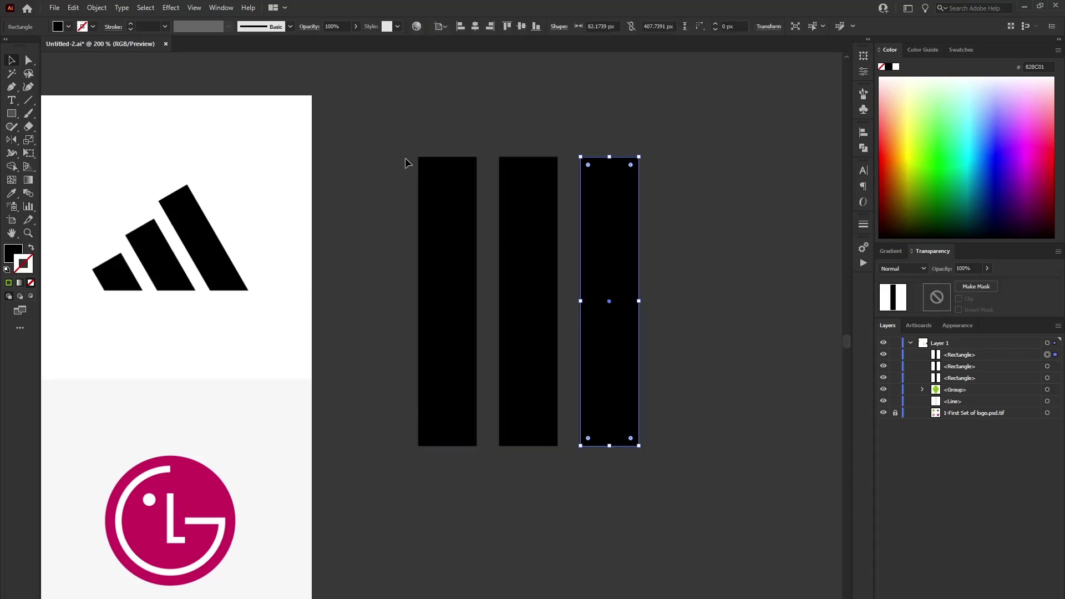
# Select the three bars, look at the Align distribution options, and undo the two bar copies
pyautogui.moveTo(408, 161); pyautogui.dragTo(593, 280)
pyautogui.click(863, 132)
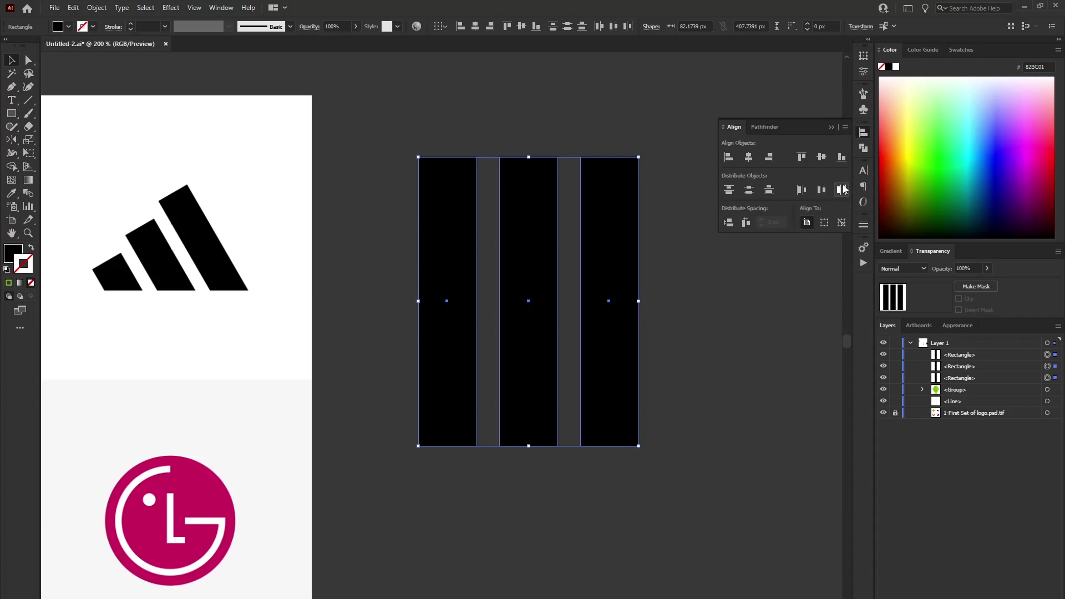
pyautogui.click(831, 127)
pyautogui.click(748, 150)
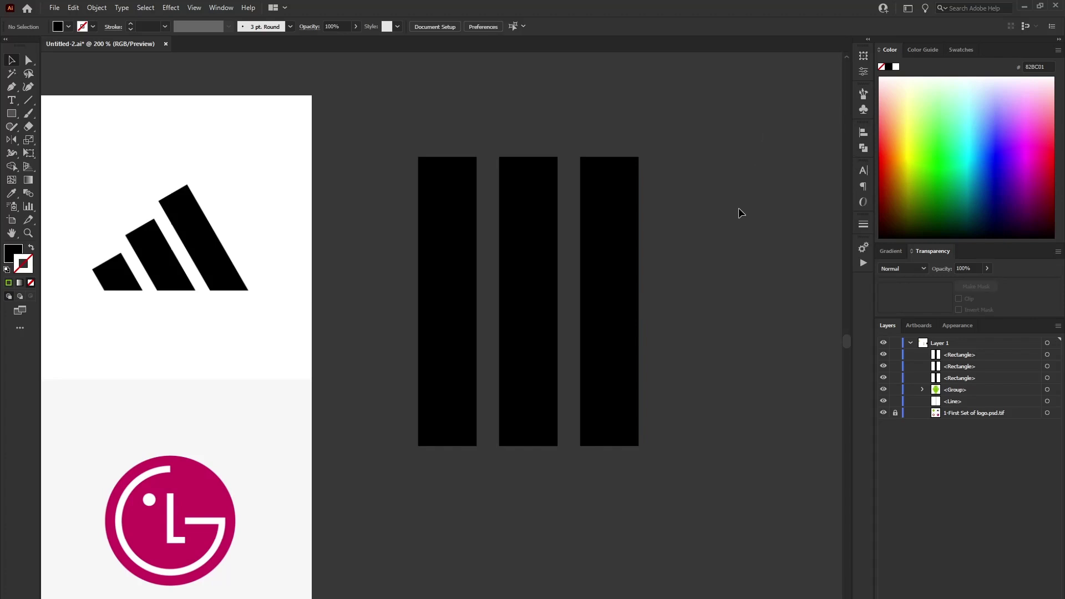
pyautogui.hotkey('ctrl', 'z')
pyautogui.hotkey('ctrl', 'z')
pyautogui.hotkey('ctrl', 'z')
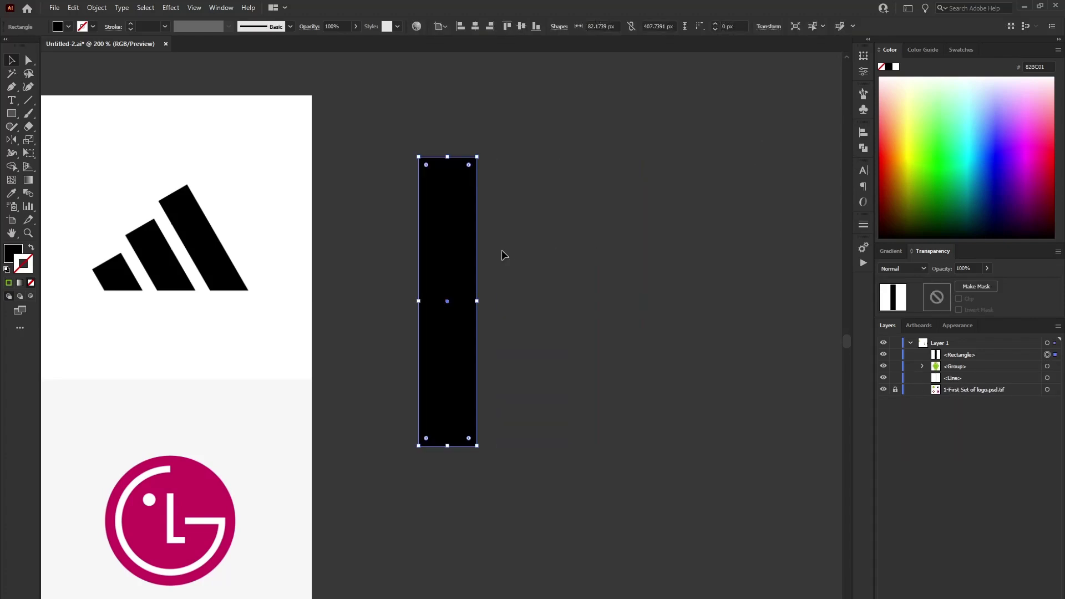
# Copy the black bar twice to its right at the same height to form three evenly spaced bars
pyautogui.moveTo(451, 248); pyautogui.dragTo(535, 249)
pyautogui.hotkey('ctrl', 'd')
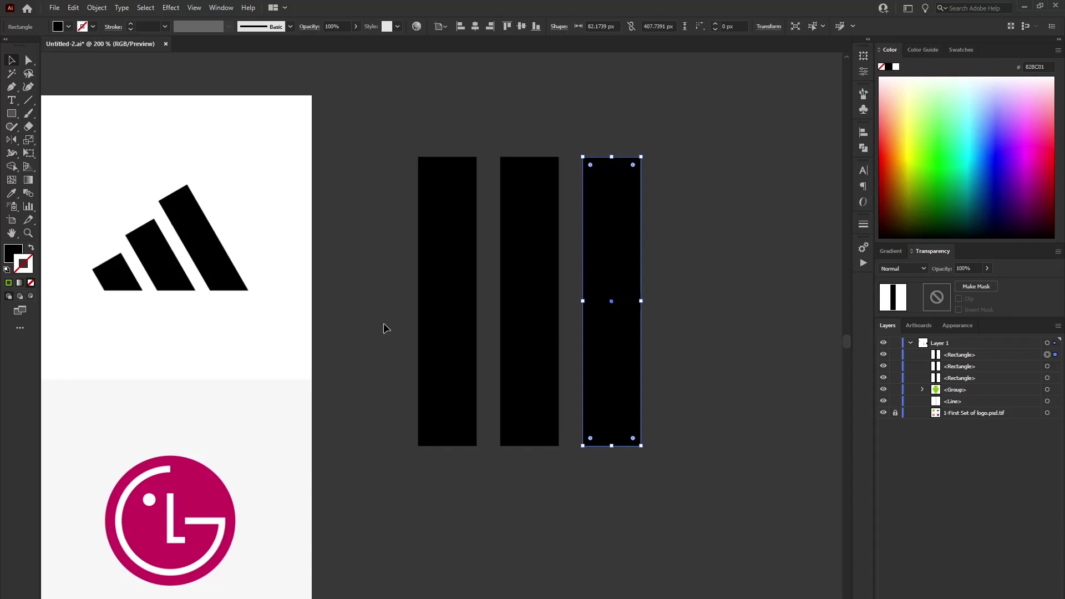
pyautogui.moveTo(392, 306); pyautogui.dragTo(405, 363)
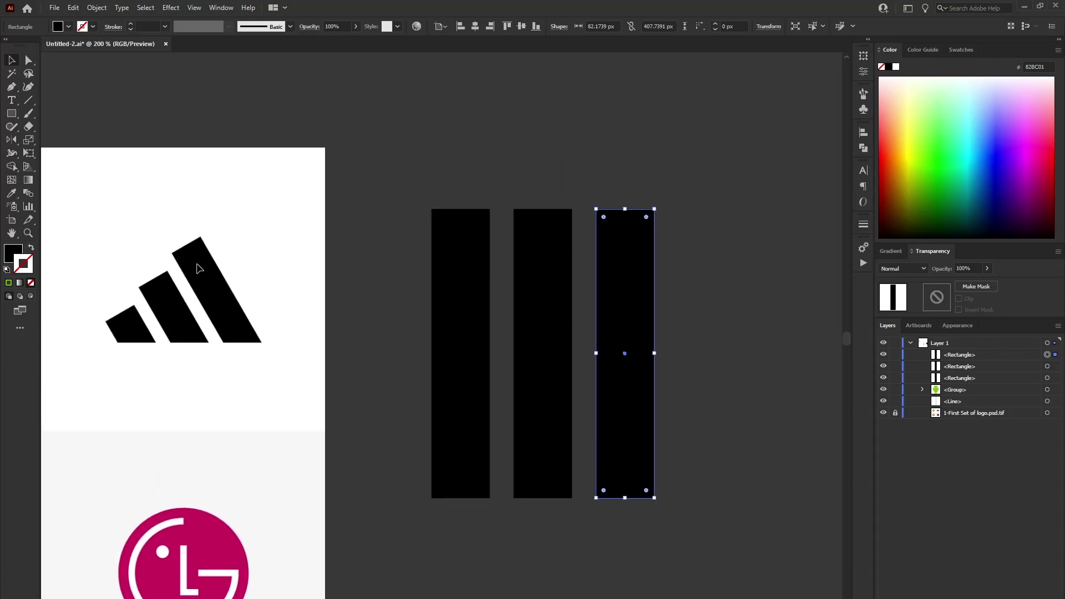
pyautogui.click(538, 234)
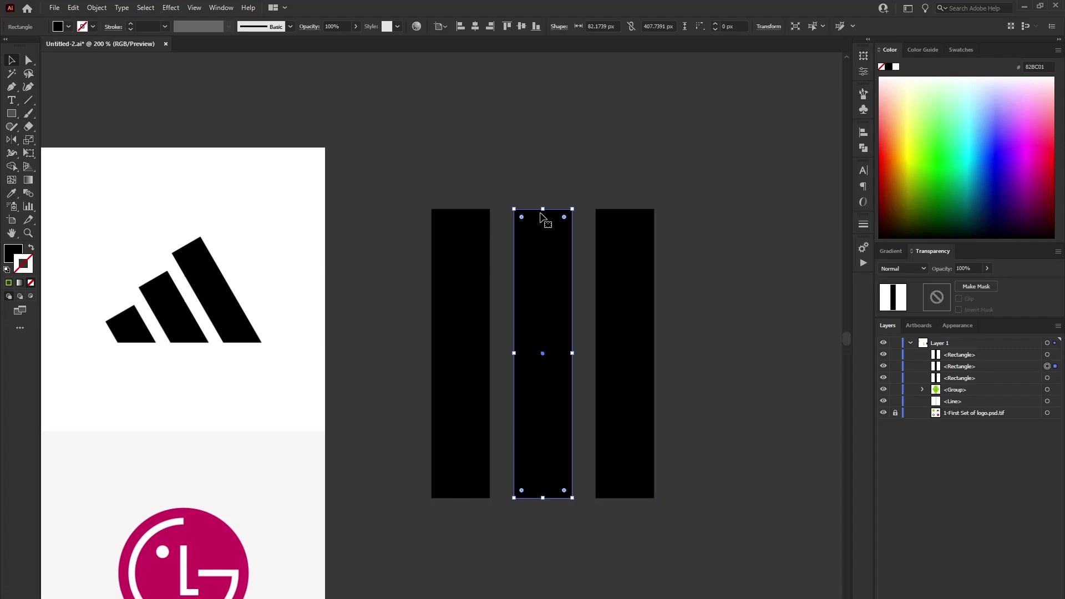
pyautogui.click(368, 157)
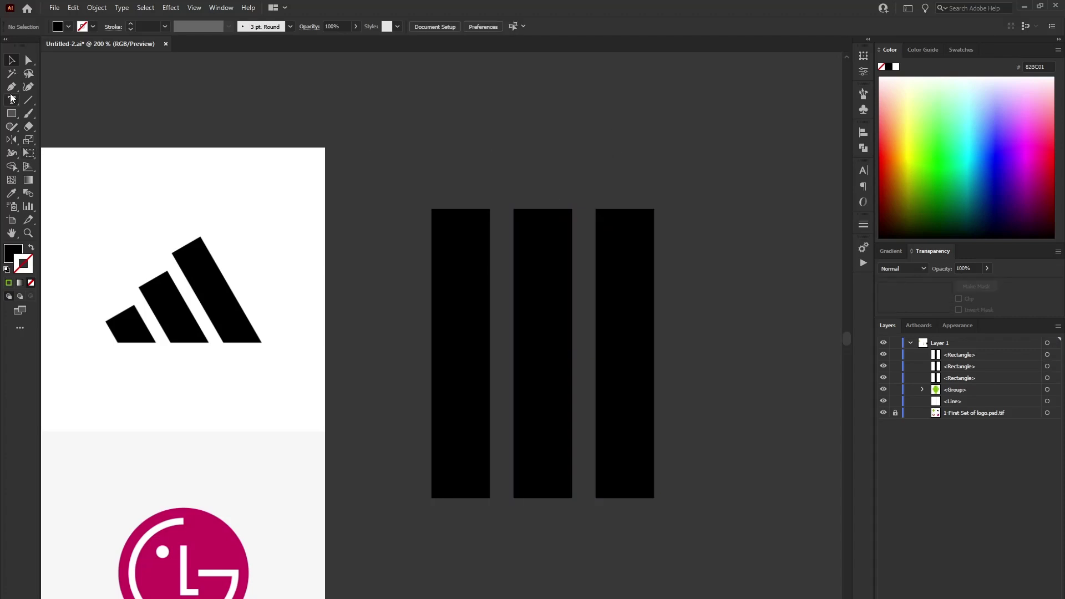
# Draw a horizontal line about 502 px long along the bars' upper edges and give it a white stroke
pyautogui.click(28, 99)
pyautogui.moveTo(373, 206); pyautogui.dragTo(713, 206)
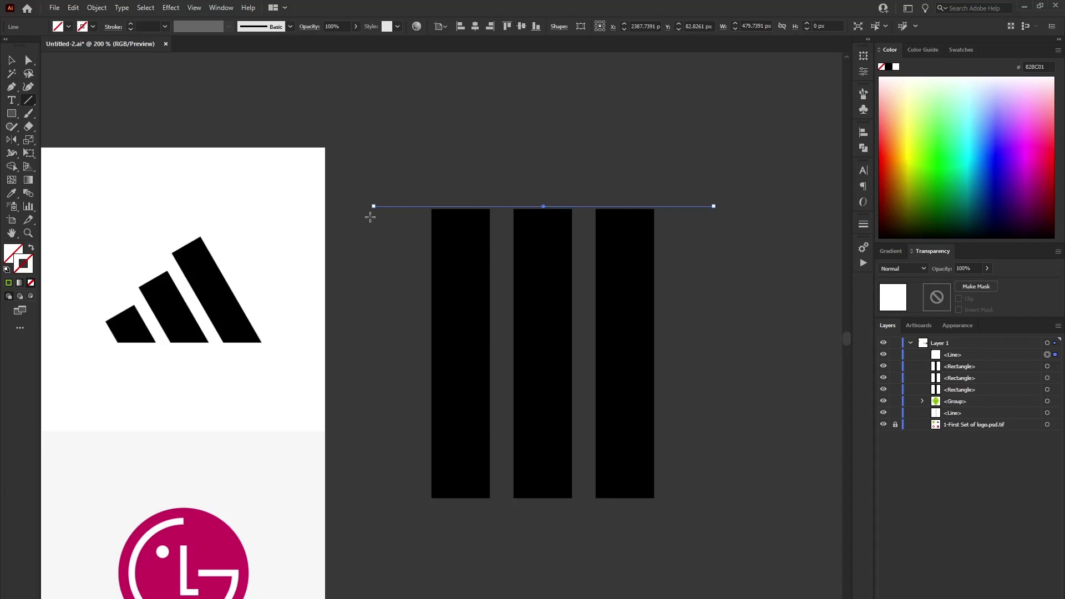
pyautogui.hotkey('ctrl', 'z')
pyautogui.moveTo(373, 209); pyautogui.dragTo(729, 209)
pyautogui.click(11, 60)
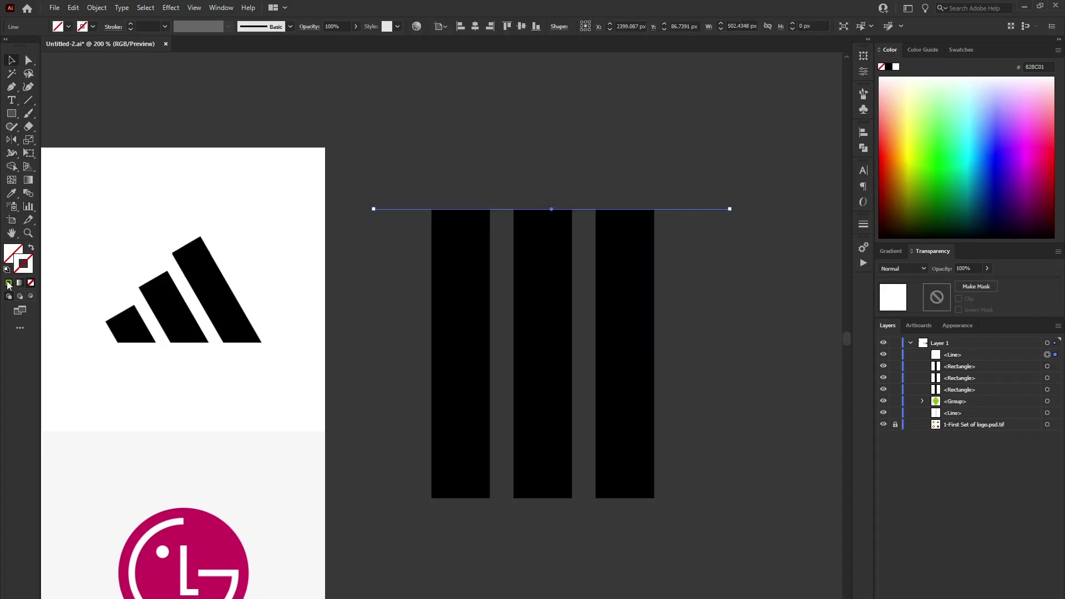
pyautogui.click(896, 66)
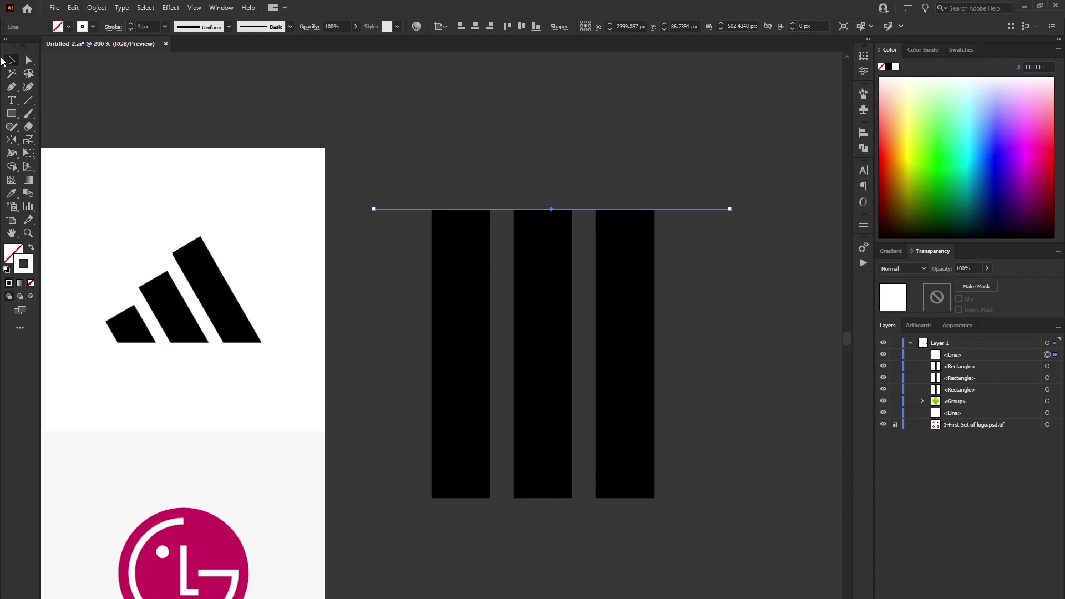
# Copy the white line upward twice at equal spacing of about 56 px
pyautogui.moveTo(500, 210); pyautogui.dragTo(503, 172)
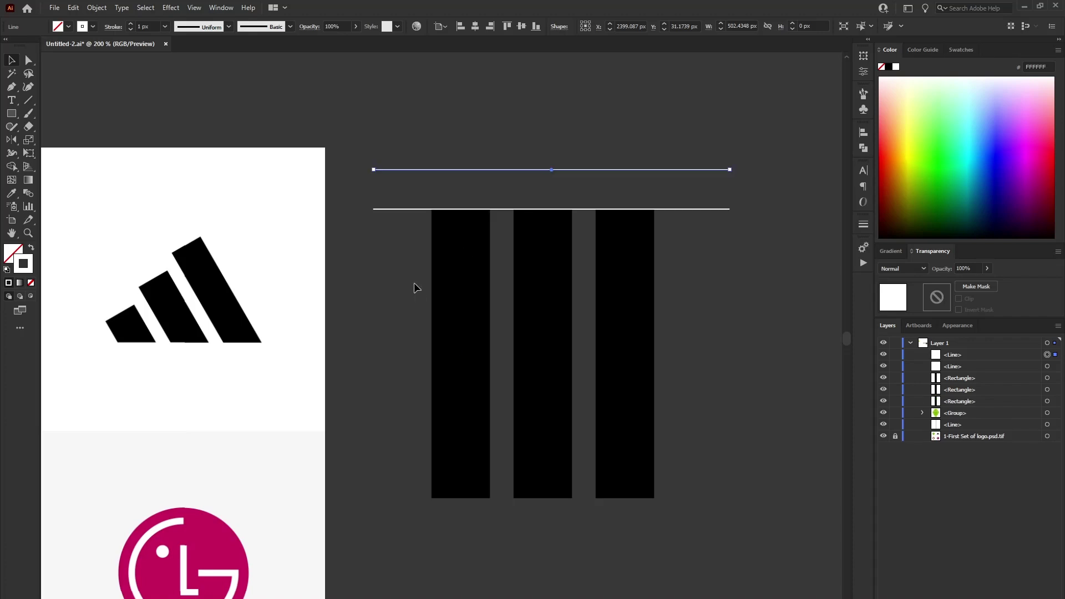
pyautogui.hotkey('ctrl', 'd')
pyautogui.click(357, 165)
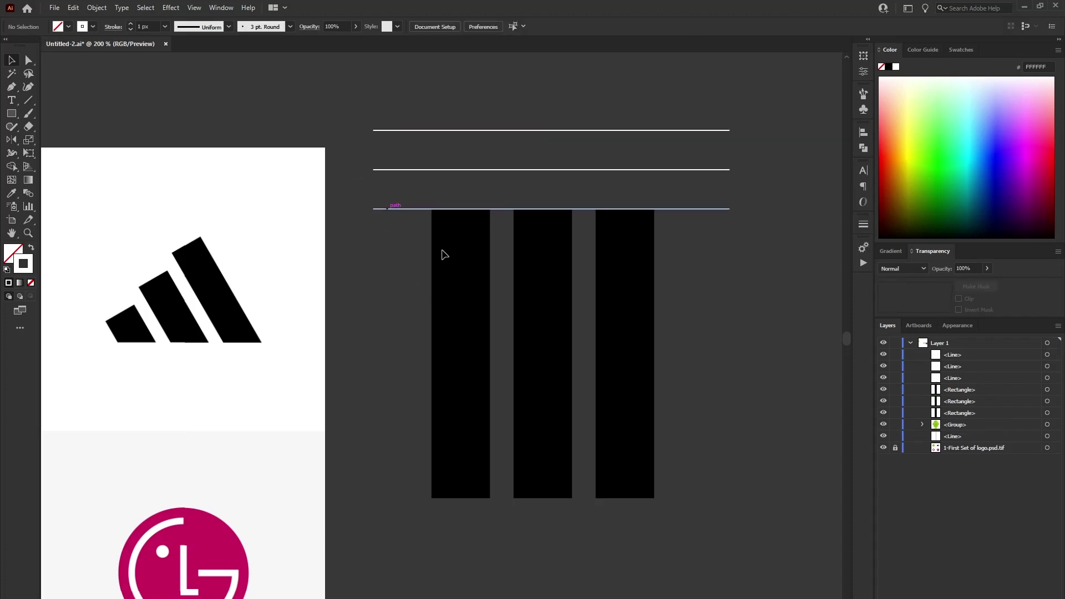
# Stretch the middle bar's upper edge to the second white line and the right bar's to the highest line
pyautogui.click(559, 261)
pyautogui.moveTo(549, 209); pyautogui.dragTo(549, 171)
pyautogui.click(621, 224)
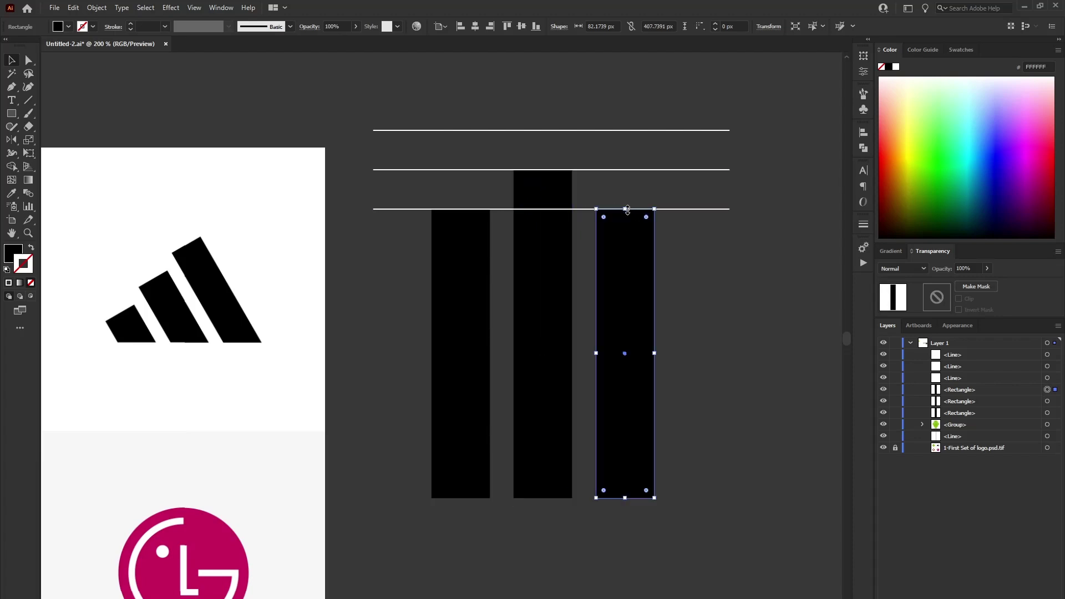
pyautogui.moveTo(626, 210); pyautogui.dragTo(626, 130)
pyautogui.click(340, 194)
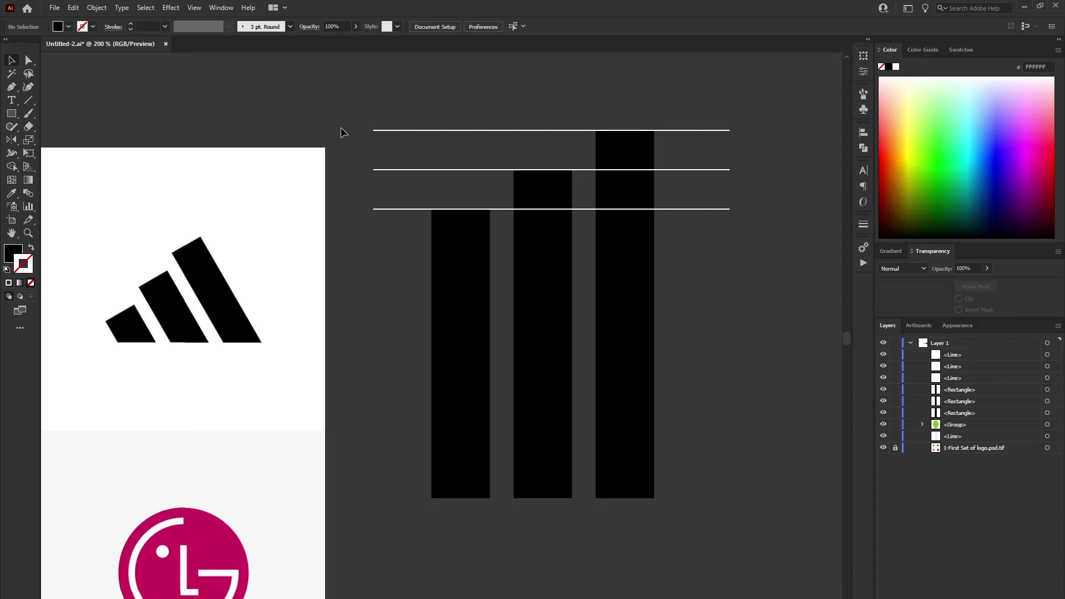
# Delete the three white guide lines and move the three bars together slightly up and to the right
pyautogui.moveTo(386, 211); pyautogui.dragTo(391, 248)
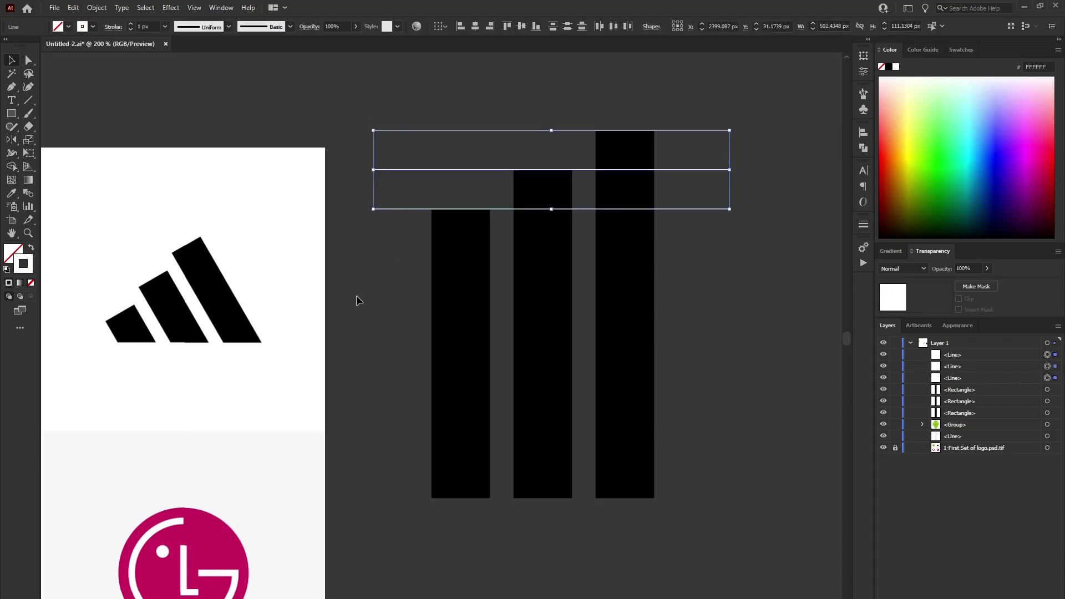
pyautogui.press('Delete')
pyautogui.moveTo(383, 163); pyautogui.dragTo(660, 310)
pyautogui.moveTo(463, 334); pyautogui.dragTo(480, 307)
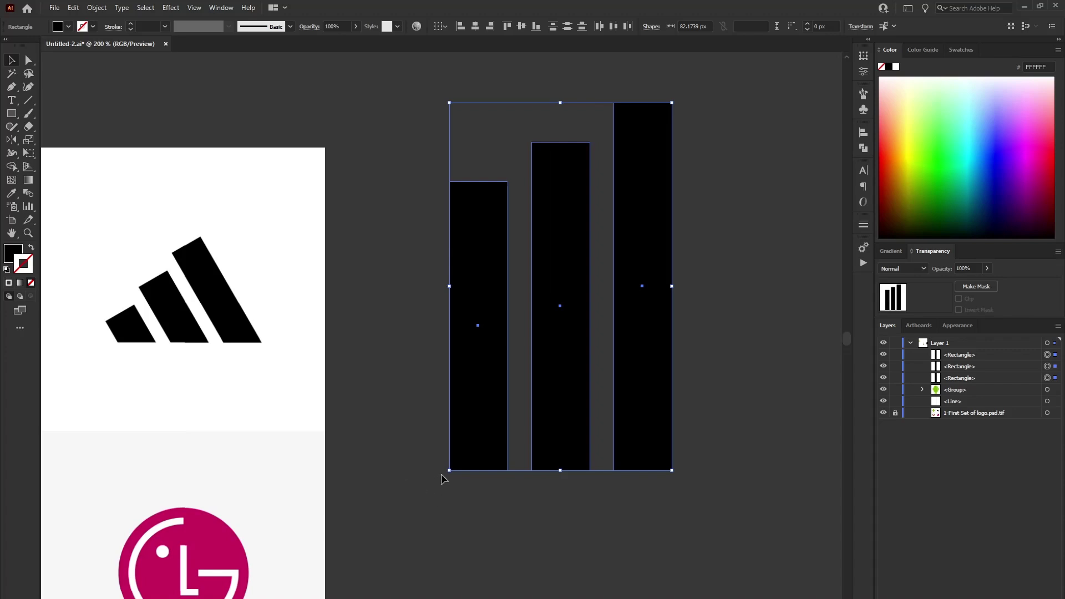
# Try rotating the three bars freehand counter-clockwise by about 32°, then undo the rotation
pyautogui.moveTo(447, 471); pyautogui.dragTo(562, 488)
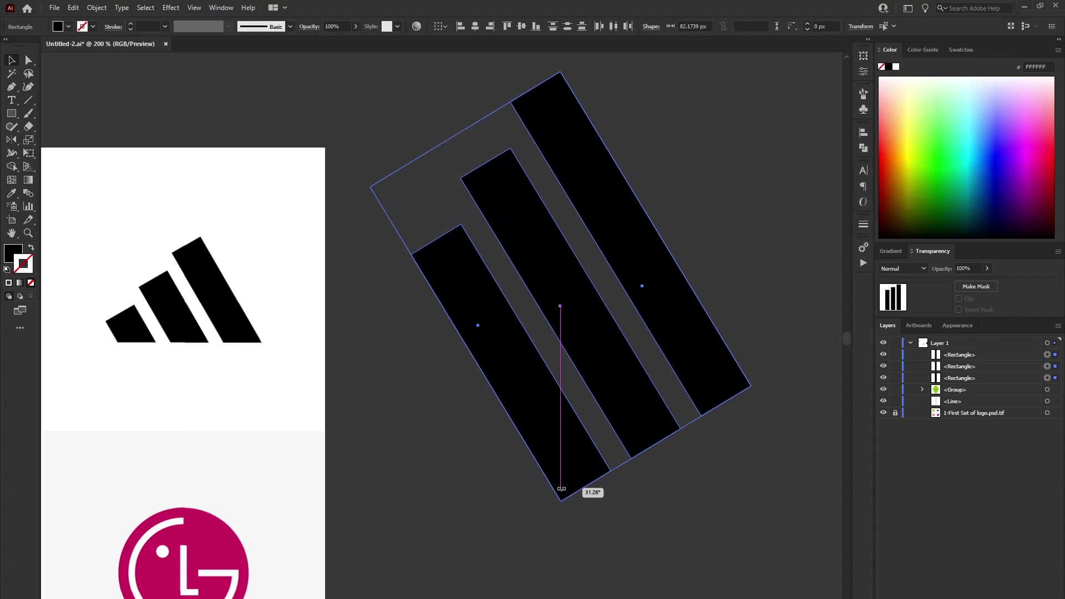
pyautogui.moveTo(561, 489); pyautogui.dragTo(563, 490)
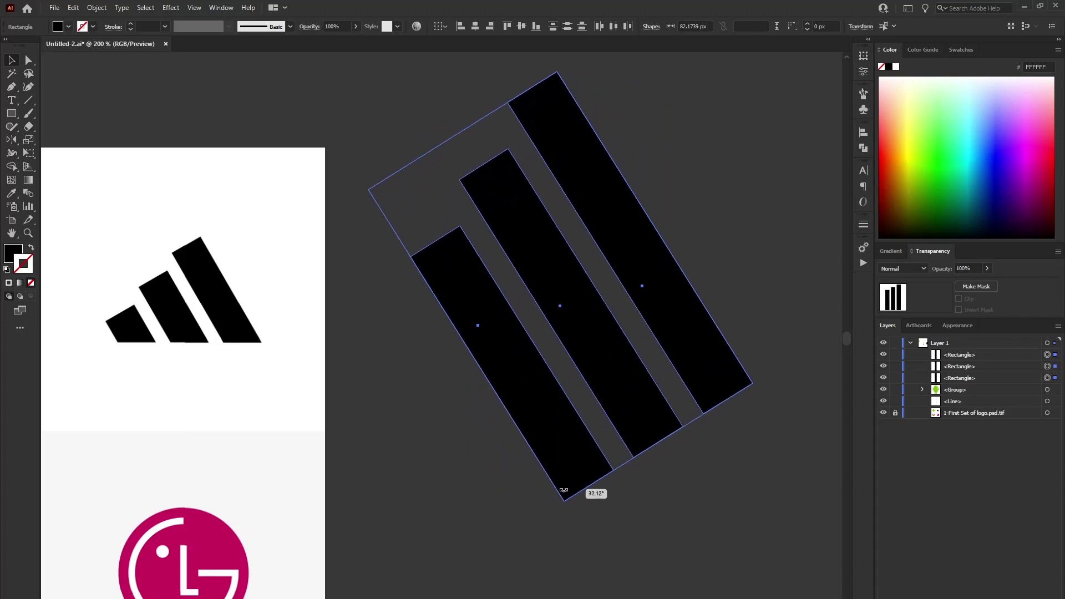
pyautogui.moveTo(564, 491); pyautogui.dragTo(563, 490)
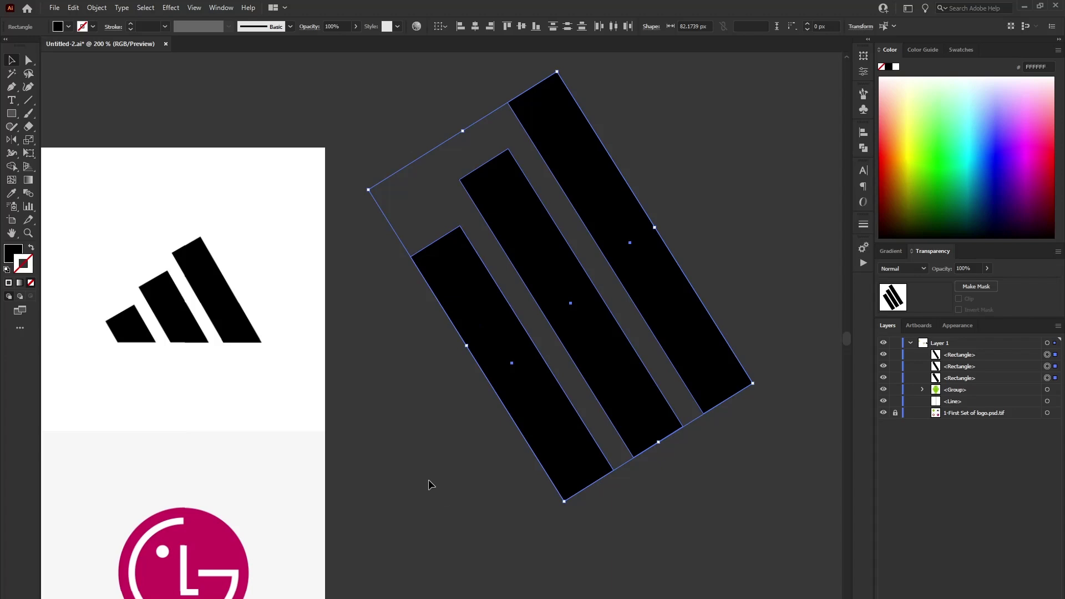
pyautogui.hotkey('ctrl', 'z')
# Try rotating the three bars about their centre to 16° with the Transform angle, then undo the rotation
pyautogui.click(863, 56)
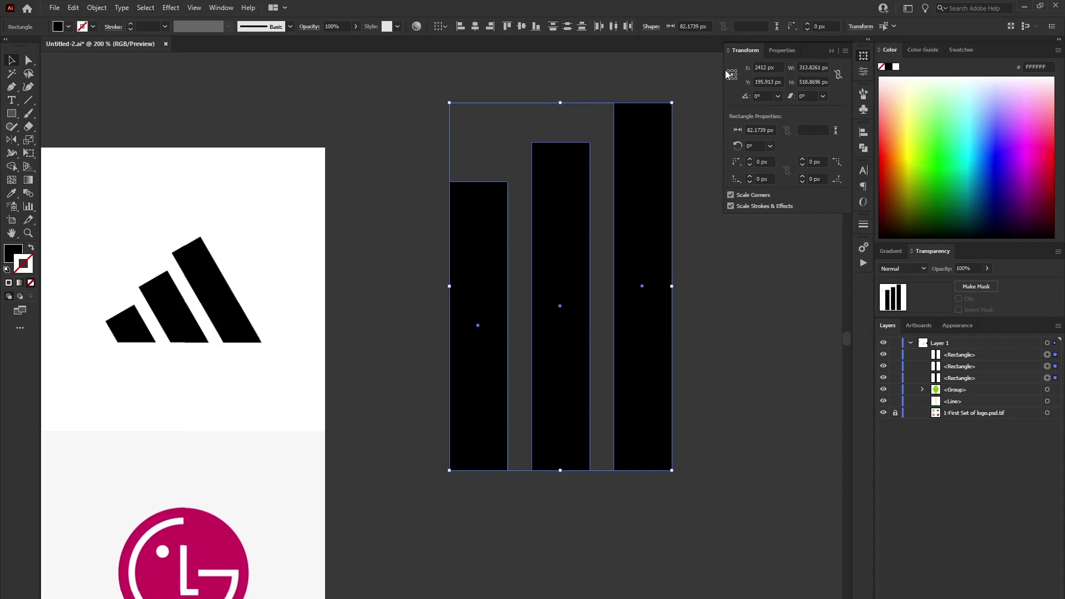
pyautogui.click(766, 96)
pyautogui.scroll(16, 765, 96)
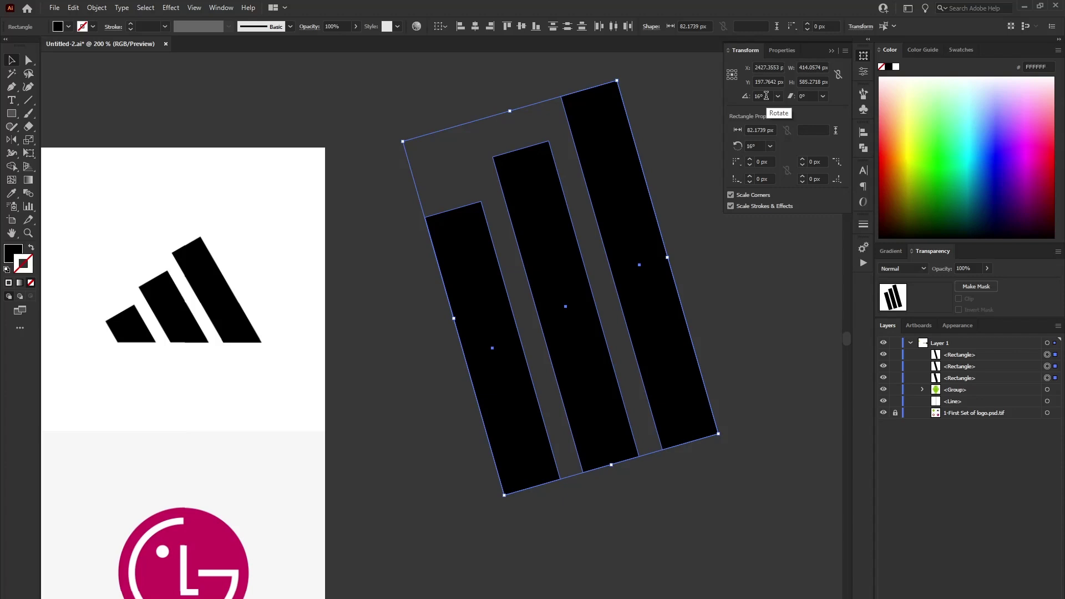
pyautogui.hotkey('ctrl', 'z')
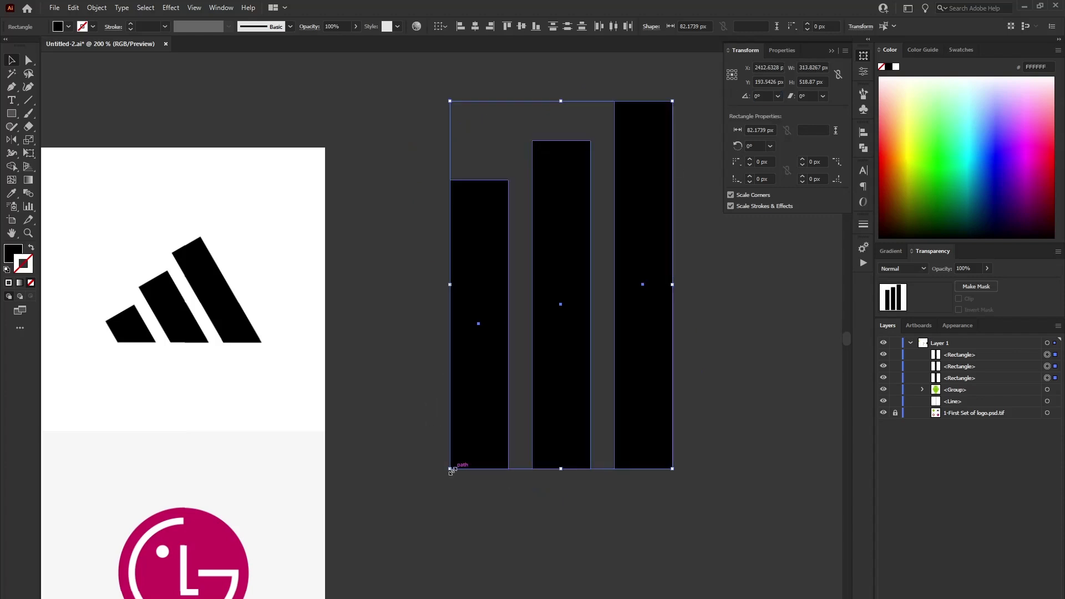
# Try rotating the bars 5° about their lower-left reference point, then set the angle back to 0°
pyautogui.click(727, 78)
pyautogui.click(767, 96)
pyautogui.scroll(5, 768, 96)
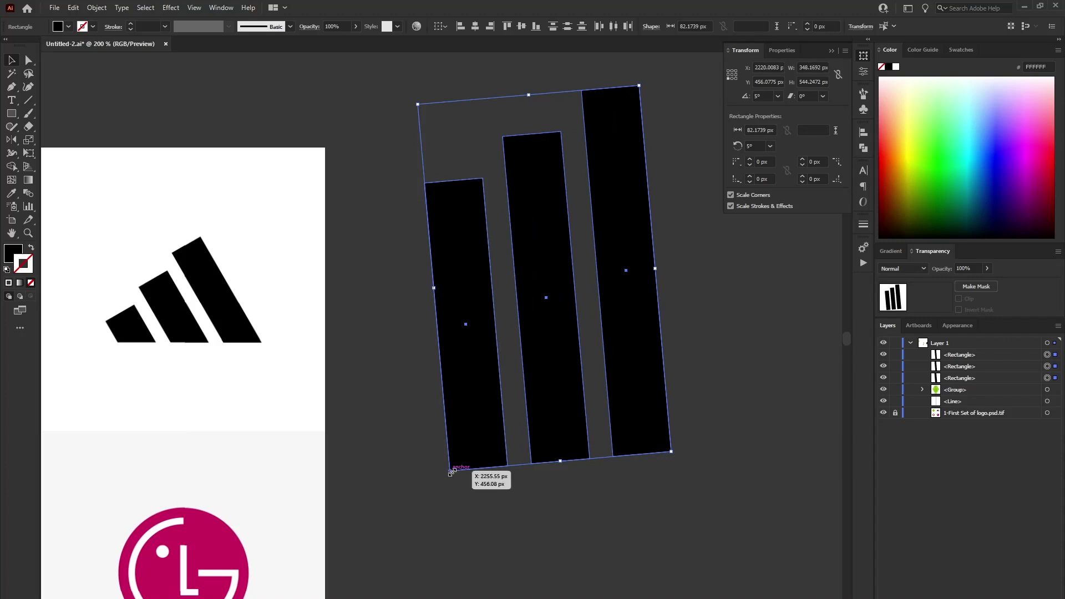
pyautogui.click(764, 95)
pyautogui.write('0')
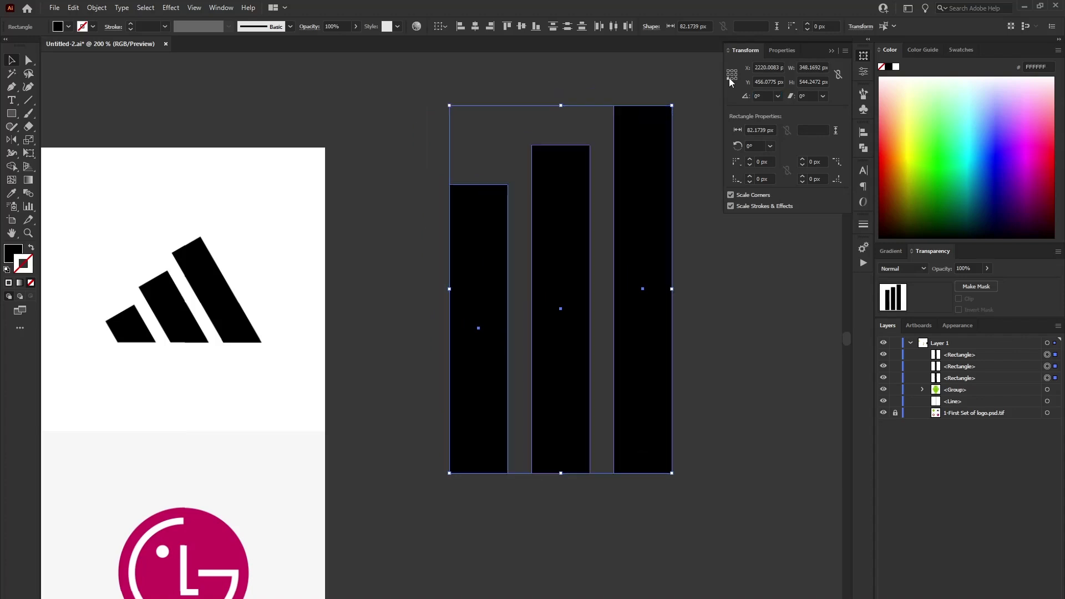
pyautogui.press('Return')
# Set the reference point to the centre and rotate the three bars to 30°
pyautogui.click(732, 75)
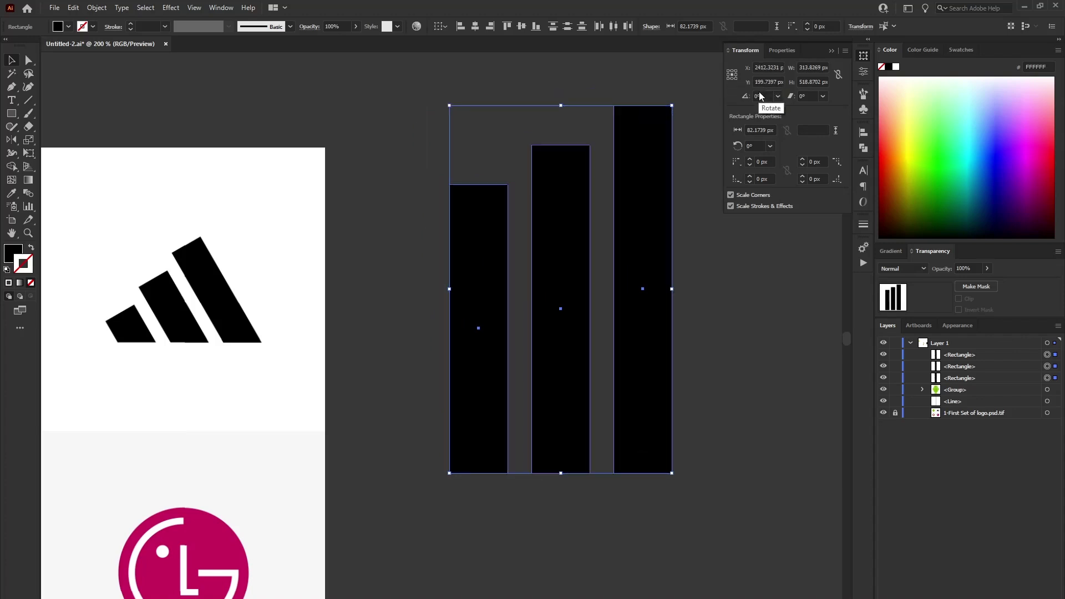
pyautogui.click(762, 96)
pyautogui.write('3')
pyautogui.press('Return')
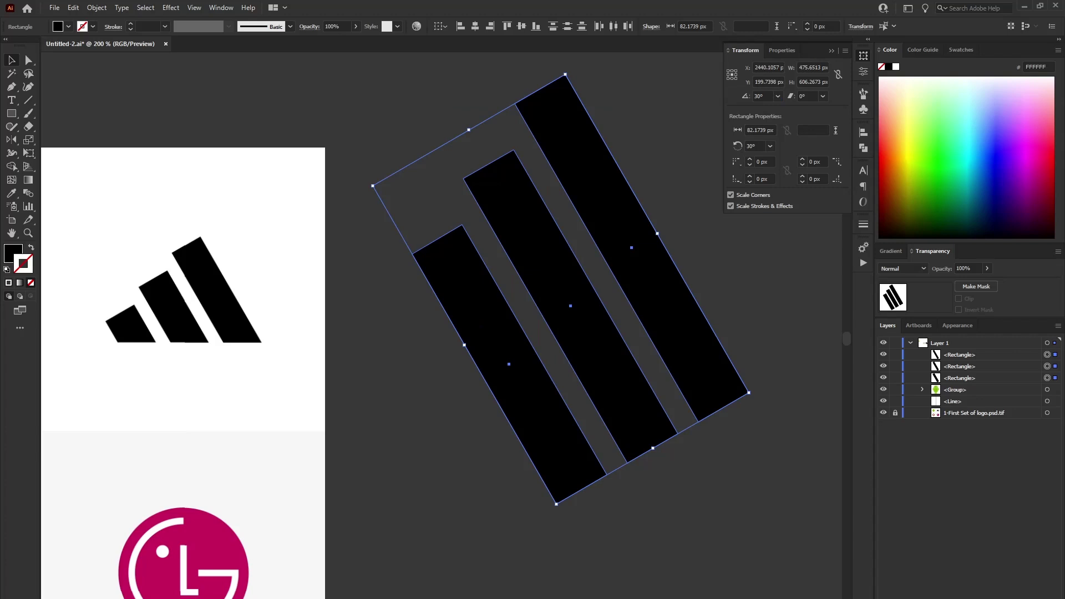
pyautogui.click(831, 51)
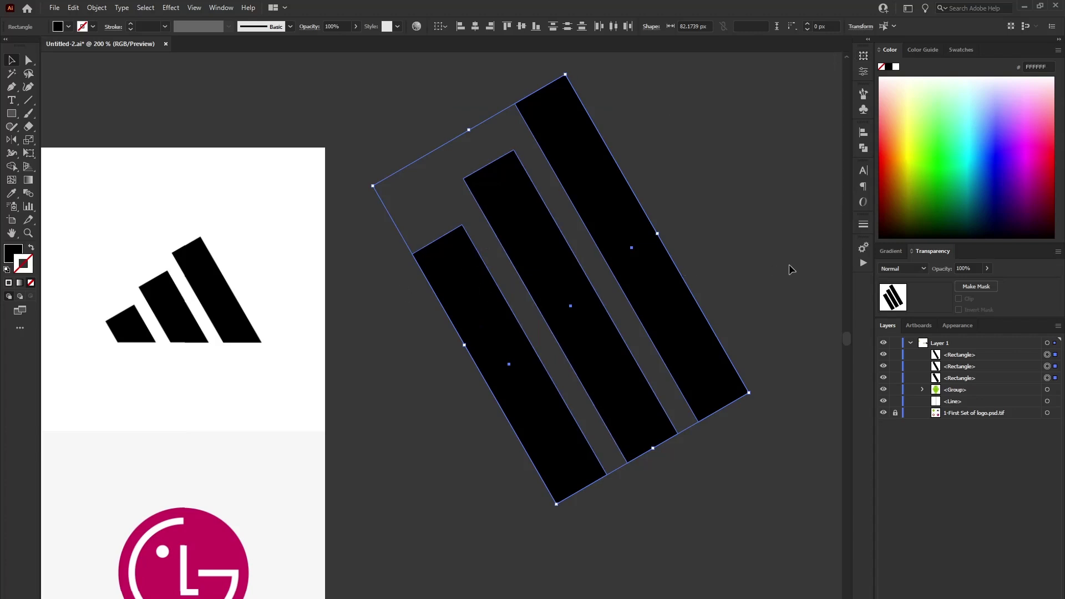
# Draw a horizontal line about 525 px long across all three slanted bars, just below the short bar's upper end
pyautogui.click(402, 320)
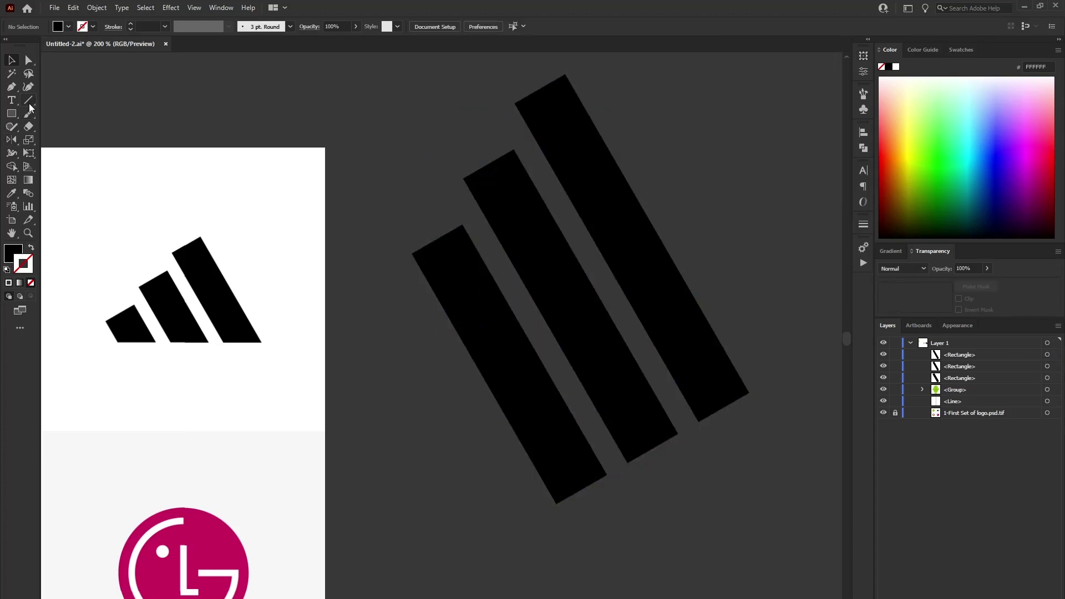
pyautogui.click(28, 101)
pyautogui.moveTo(385, 290); pyautogui.dragTo(757, 290)
pyautogui.click(11, 60)
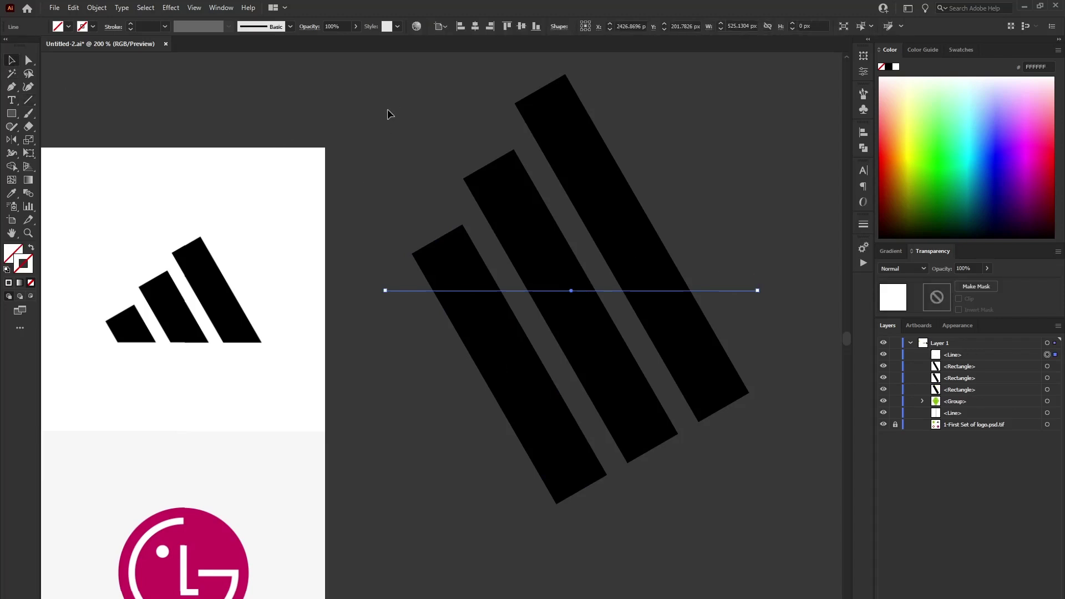
# Divide the three bars along the horizontal line with Pathfinder and ungroup the resulting pieces
pyautogui.moveTo(387, 109); pyautogui.dragTo(666, 378)
pyautogui.click(862, 148)
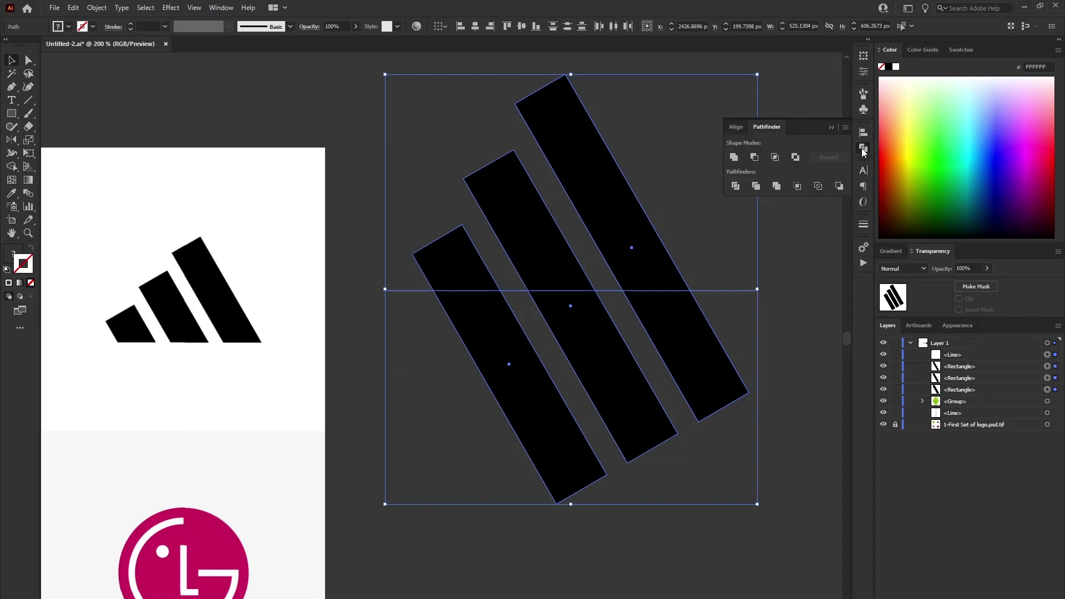
pyautogui.click(734, 185)
pyautogui.rightClick(589, 276)
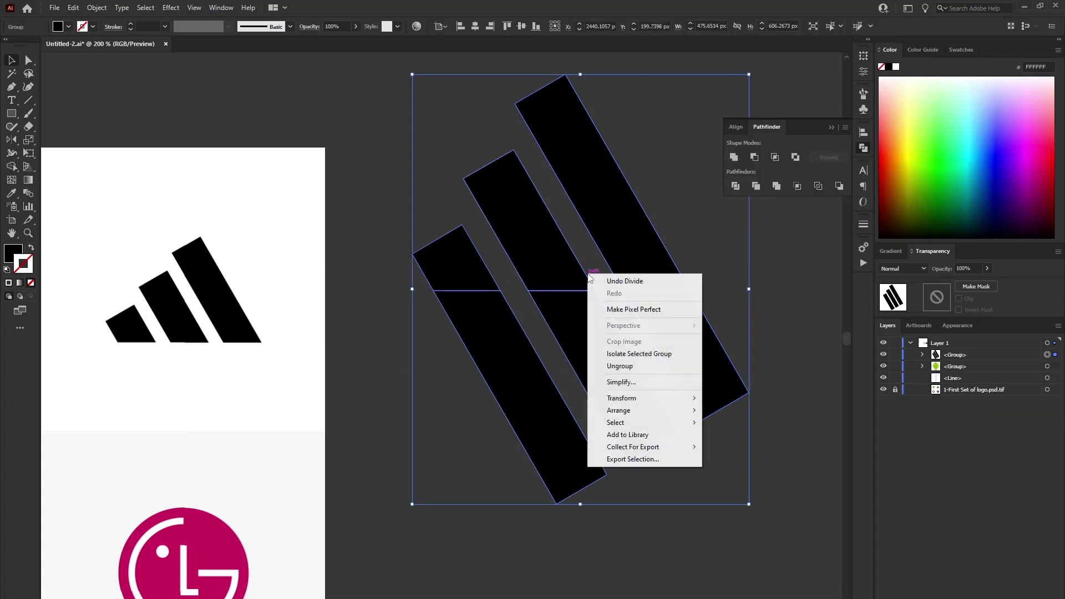
pyautogui.click(614, 366)
pyautogui.click(434, 431)
# Delete the three bar pieces below the cut and select the three remaining upper shapes
pyautogui.click(494, 361)
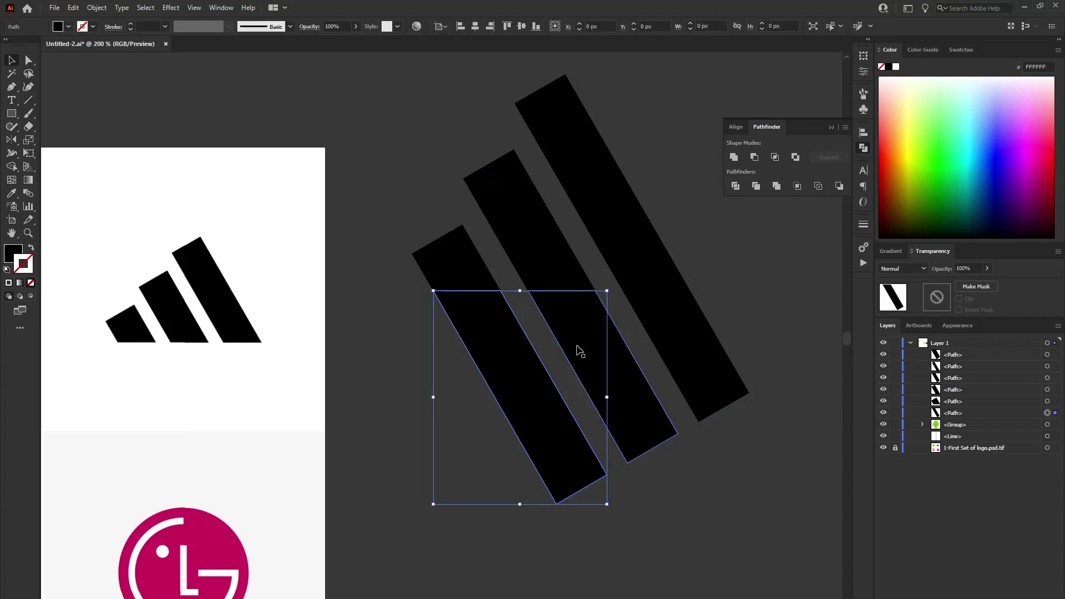
pyautogui.press('Delete')
pyautogui.click(580, 350)
pyautogui.press('Delete')
pyautogui.click(677, 336)
pyautogui.press('Delete')
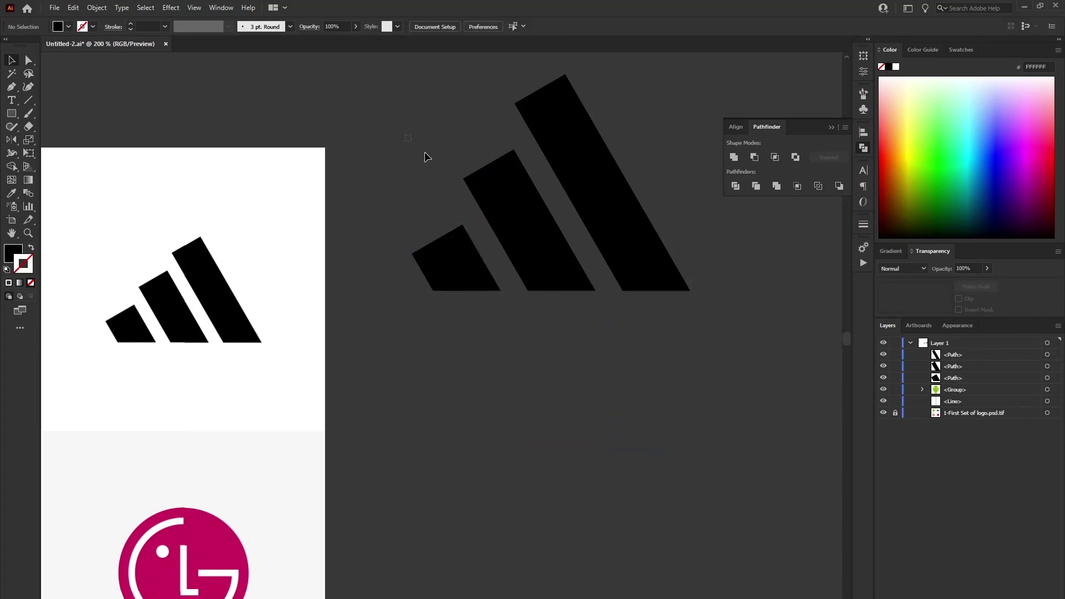
pyautogui.moveTo(425, 154); pyautogui.dragTo(693, 323)
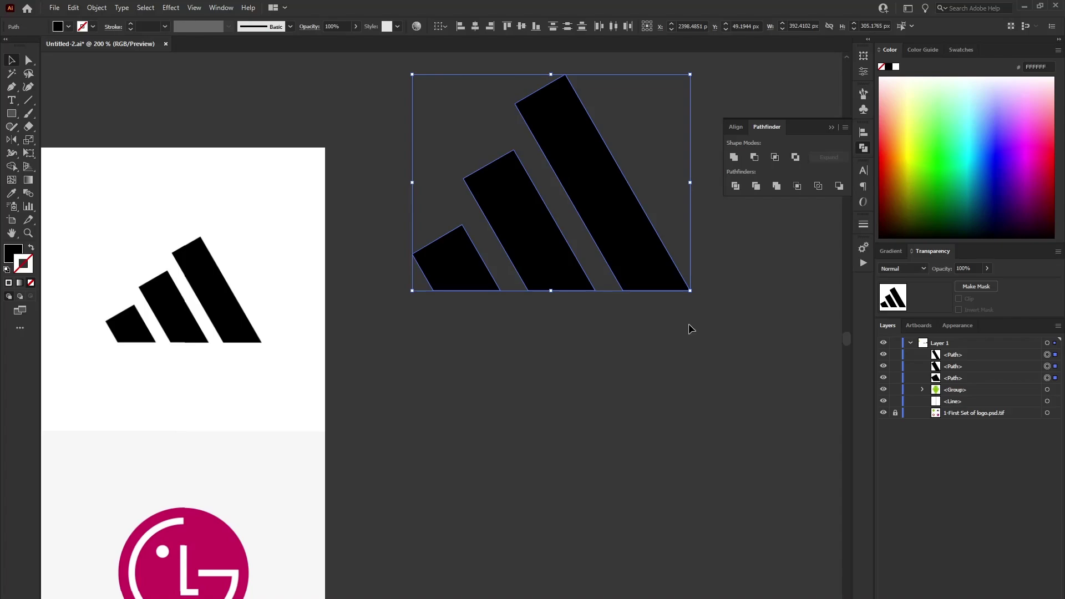